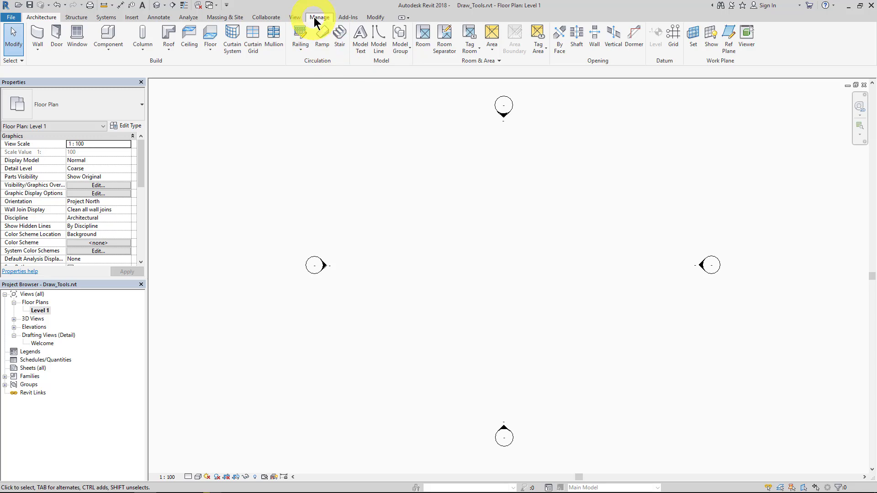
- Disable the length and angular dimension snap increments in the project's snap settings, leaving the object snaps enabled
click(317, 18)
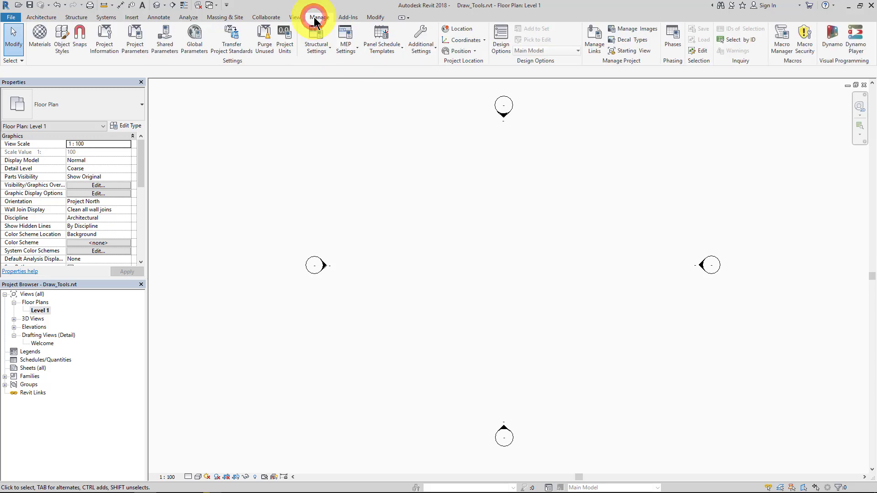
click(78, 32)
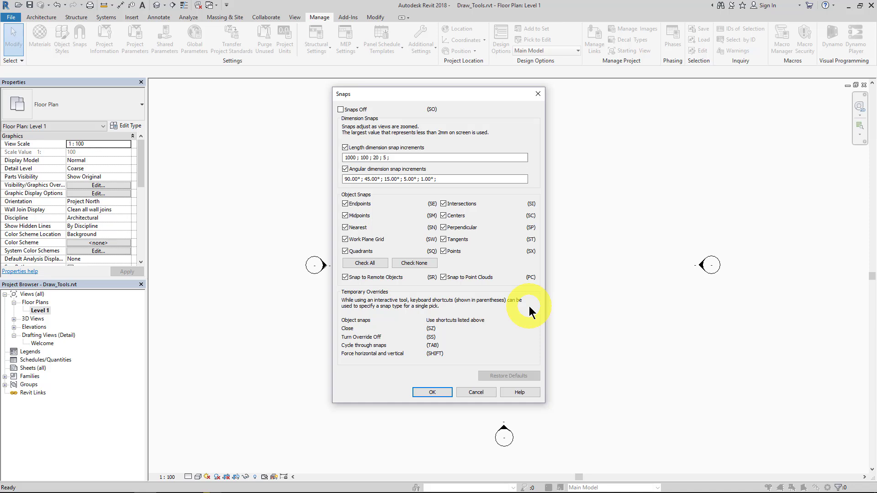
click(353, 108)
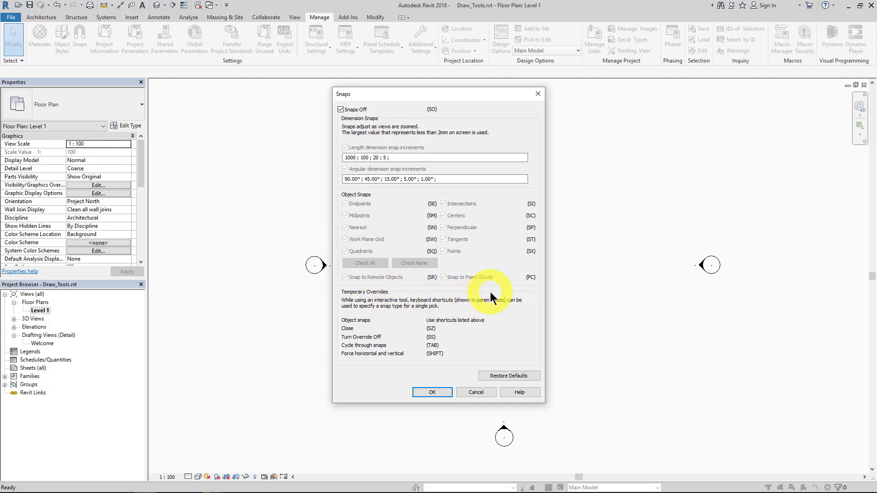
click(354, 109)
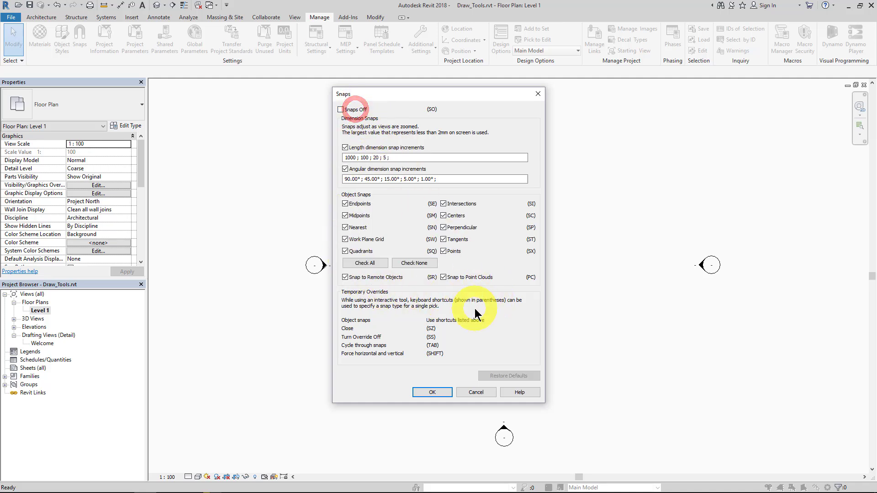
click(357, 148)
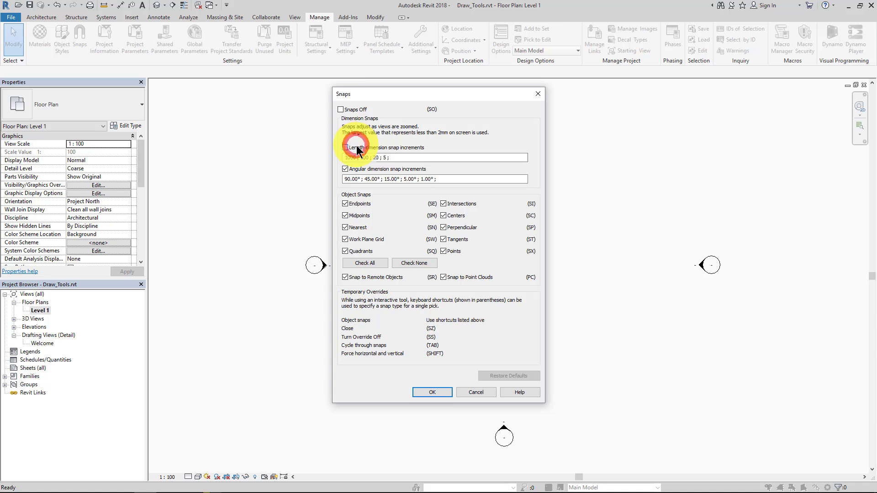
click(362, 169)
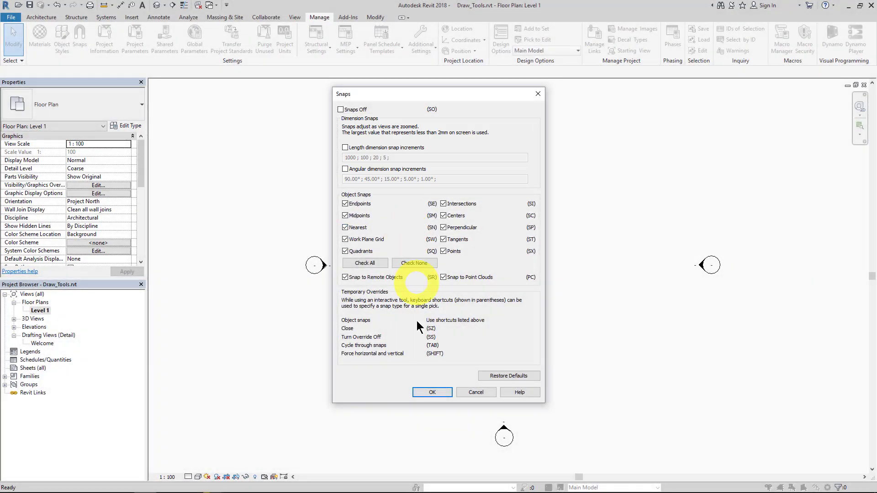
click(432, 393)
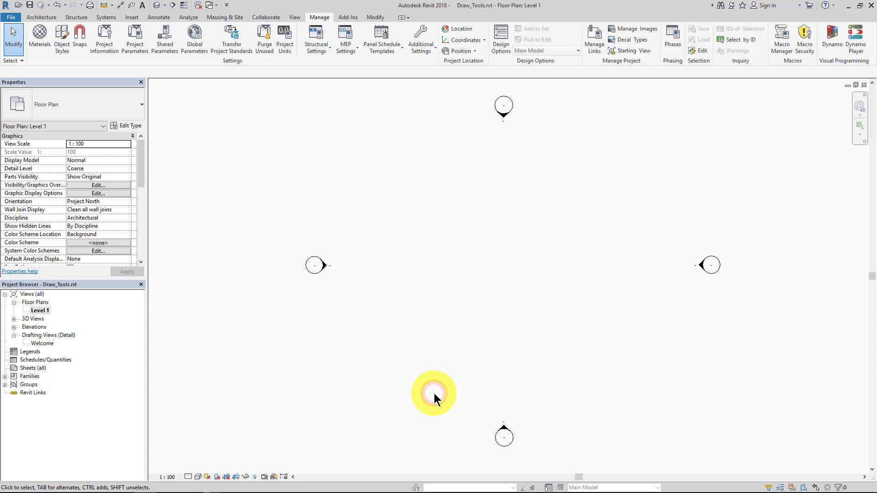
- Activate Detail Line and try a sloped line from the middle of the Level 1 plan, abandoning it before its end point
click(159, 17)
click(234, 41)
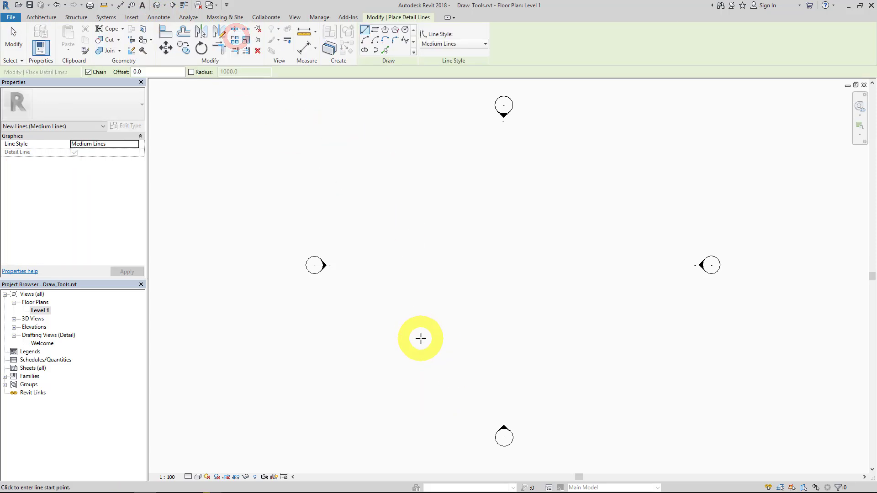
click(467, 275)
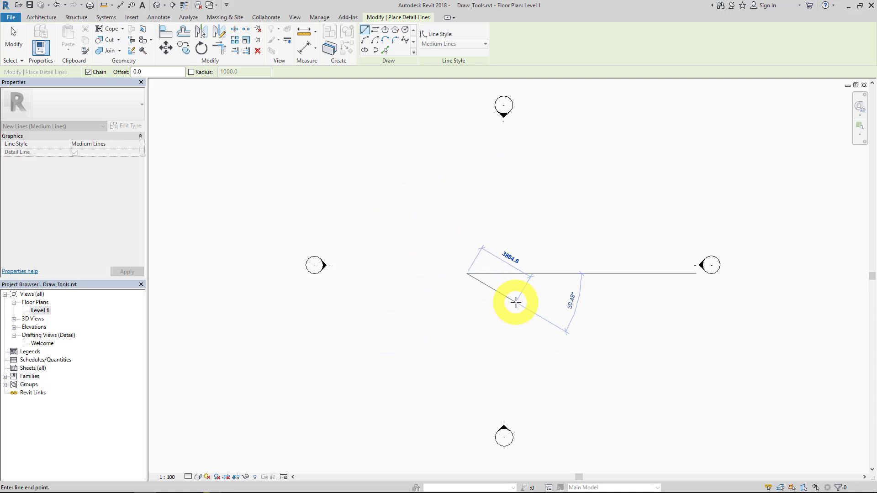
key(Escape)
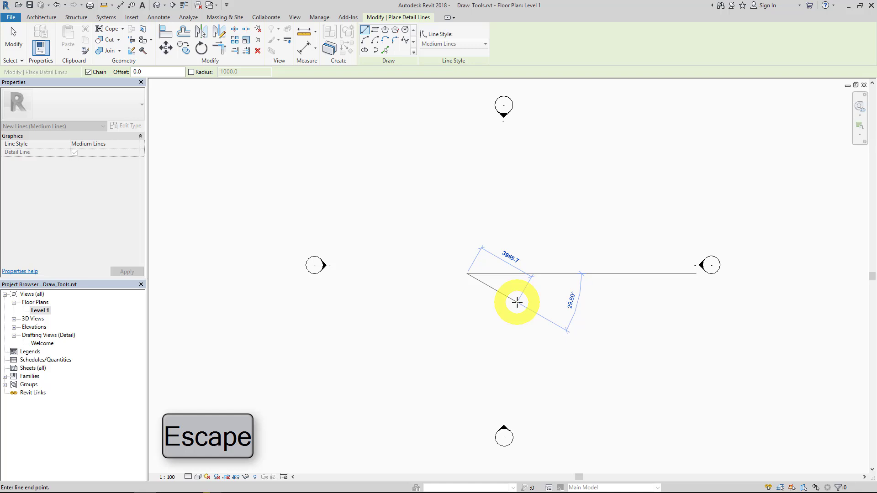
key(Escape)
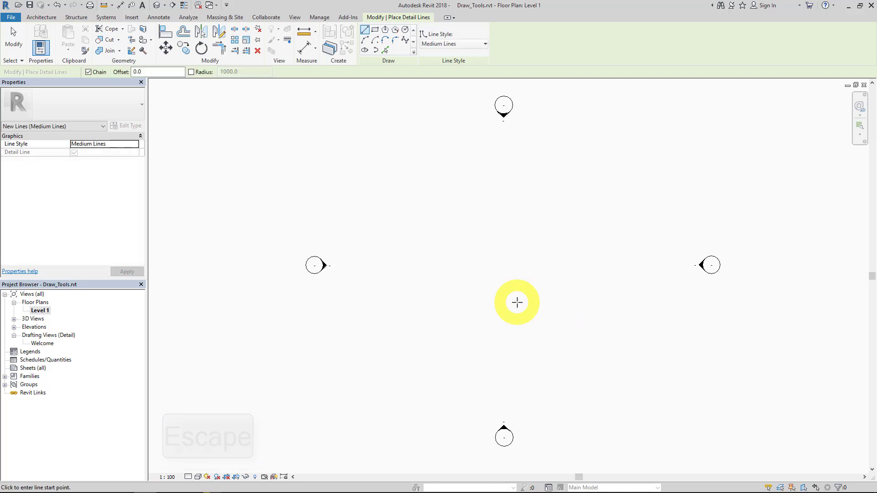
- Enable the length and angular dimension snap increments in the snap settings
click(314, 17)
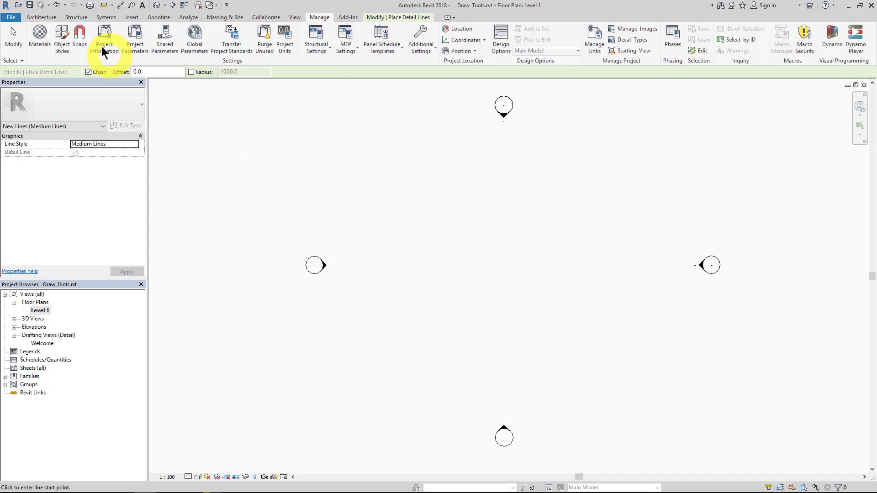
click(80, 37)
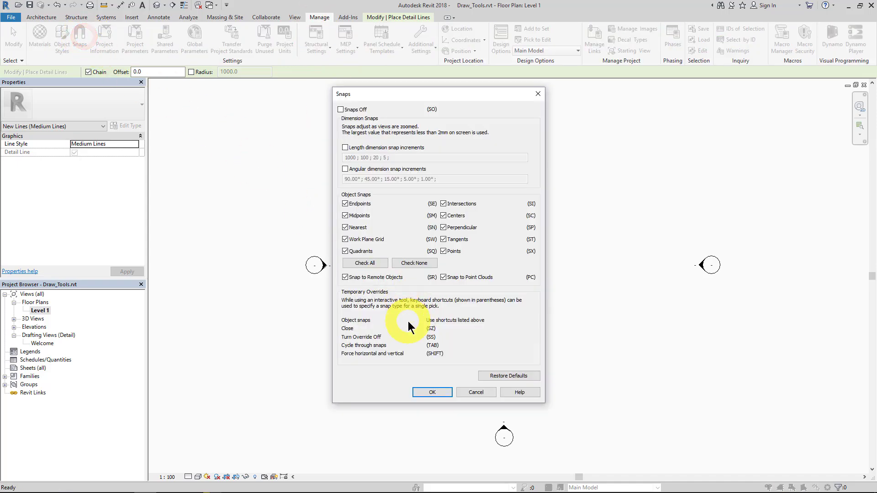
click(352, 148)
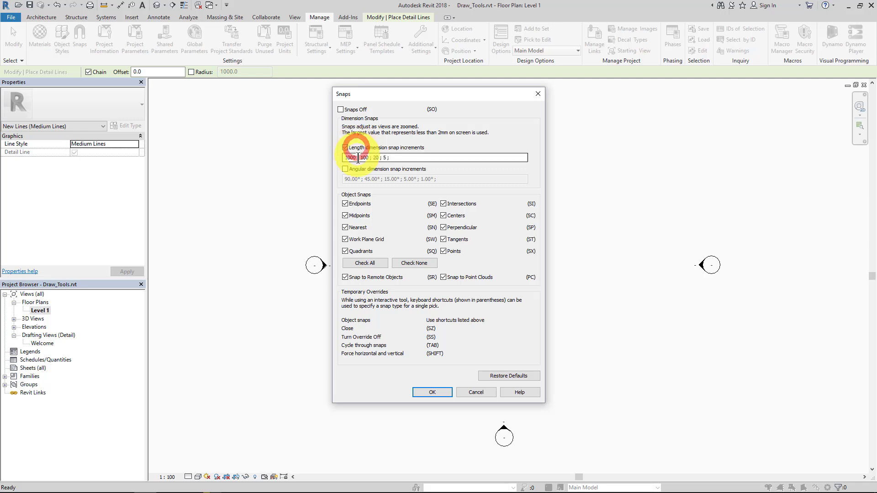
click(360, 169)
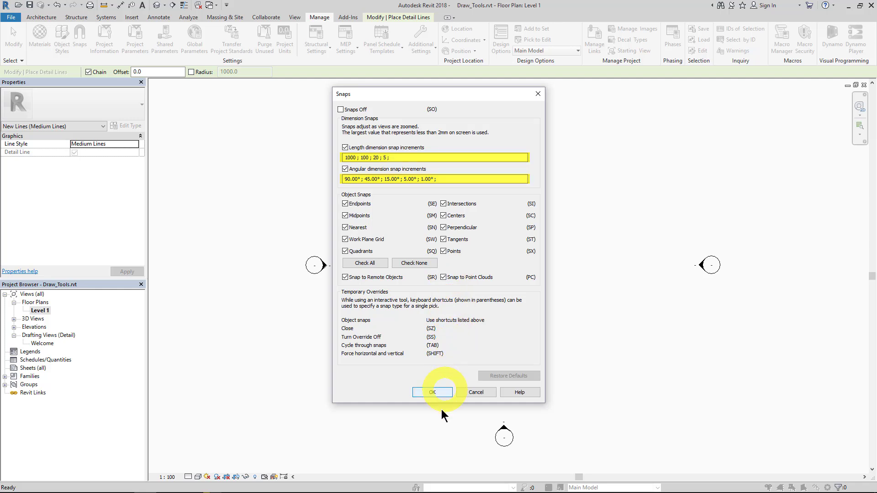
click(431, 392)
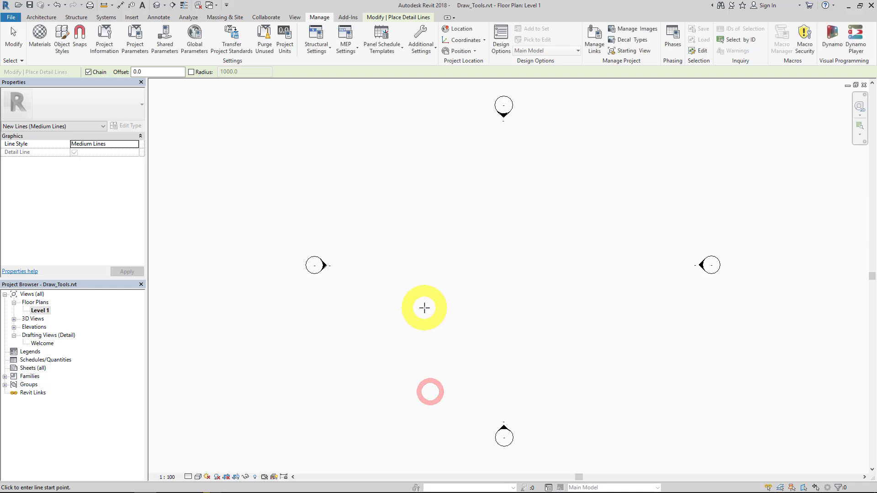
- Draw a single horizontal detail line about 1000 mm long in the Level 1 plan and end the chain
click(409, 277)
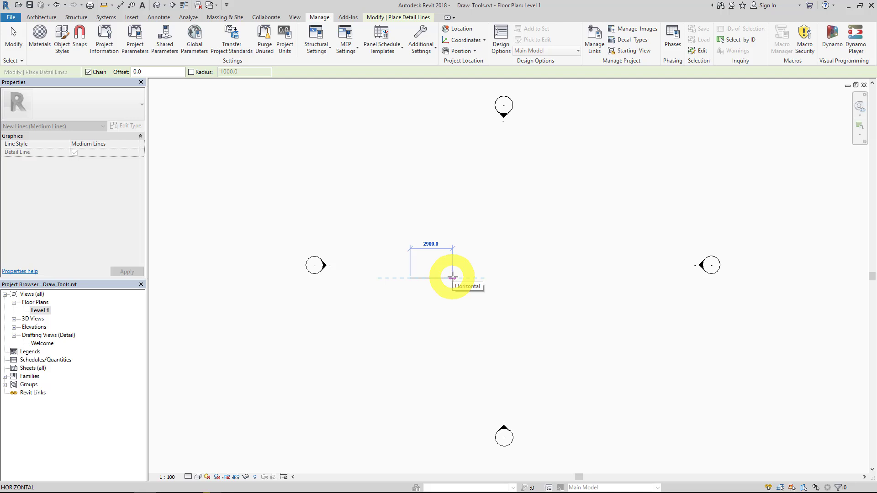
scroll(453, 278, down, 4)
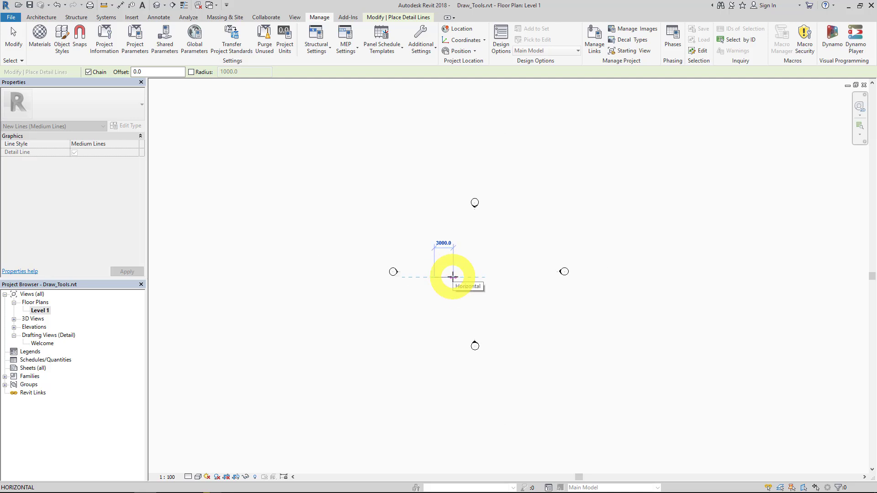
scroll(453, 277, down, 3)
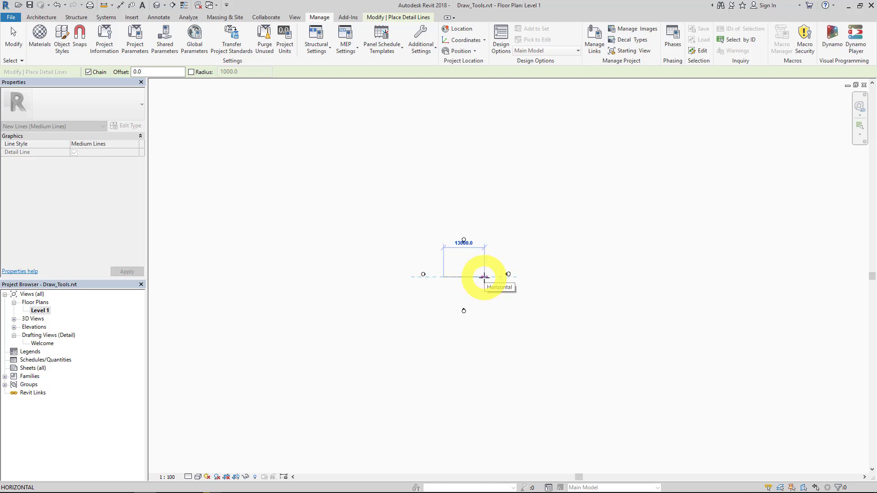
scroll(484, 277, up, 8)
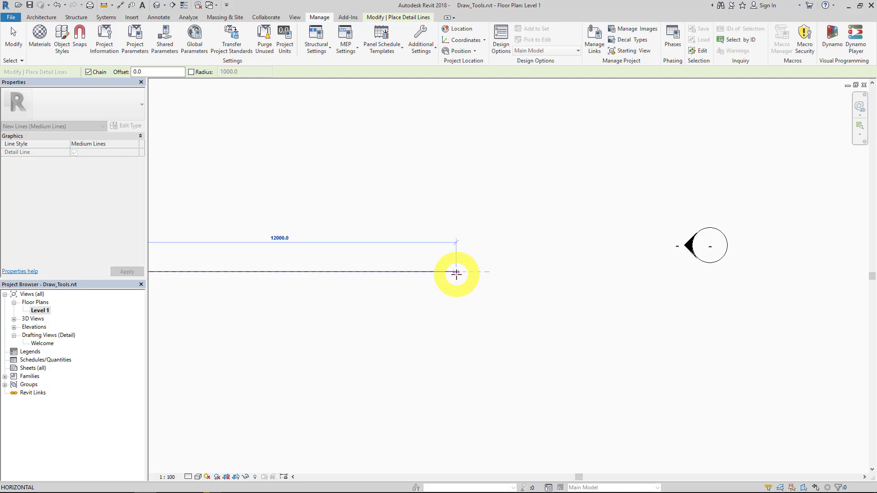
scroll(421, 272, down, 4)
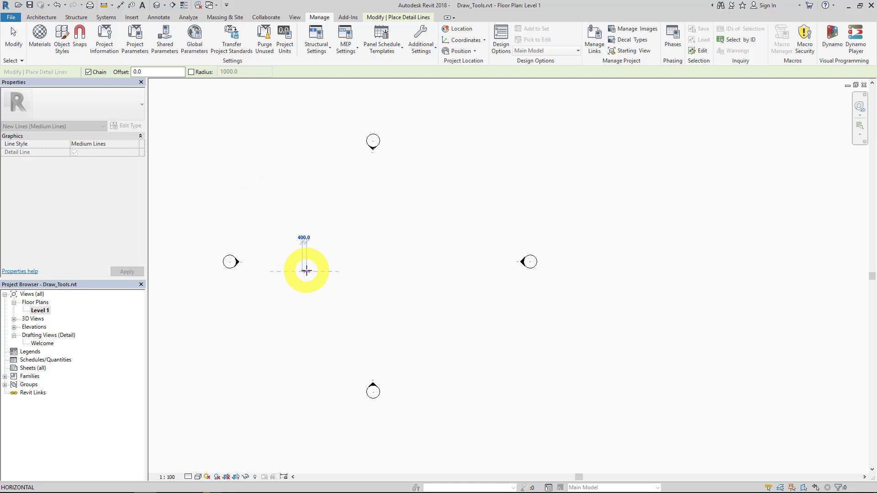
scroll(306, 271, up, 6)
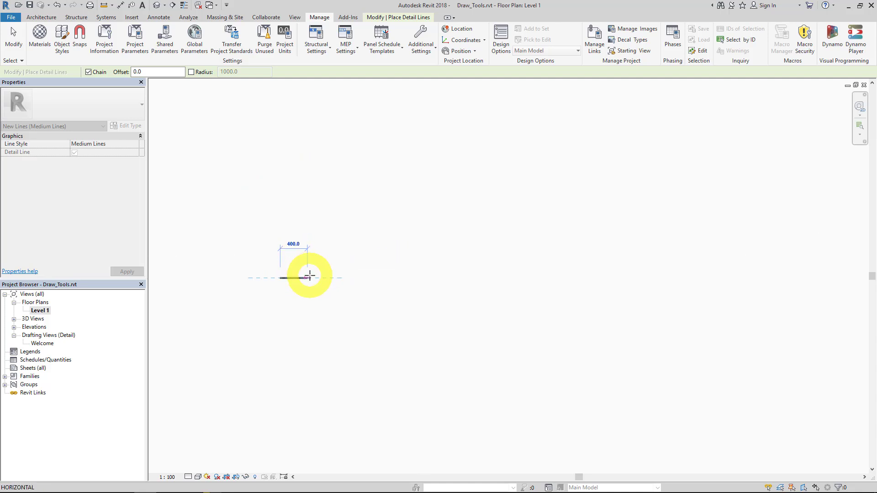
scroll(309, 276, up, 4)
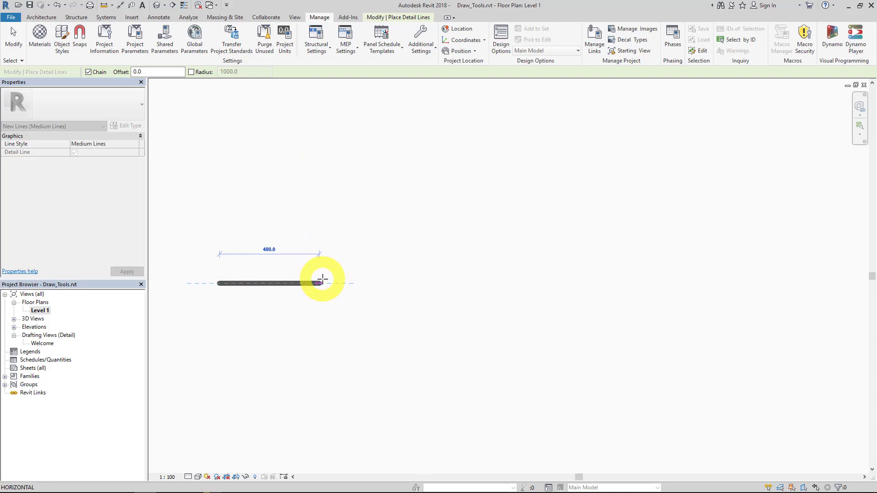
scroll(324, 279, up, 5)
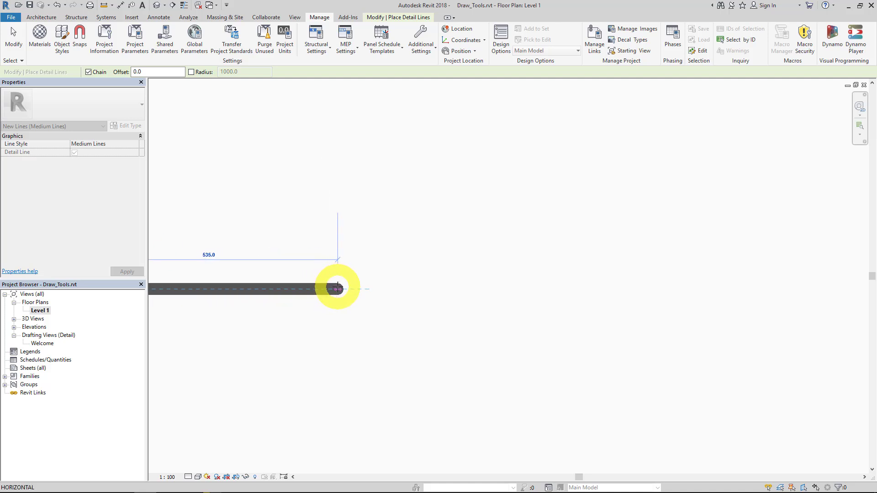
scroll(337, 289, down, 3)
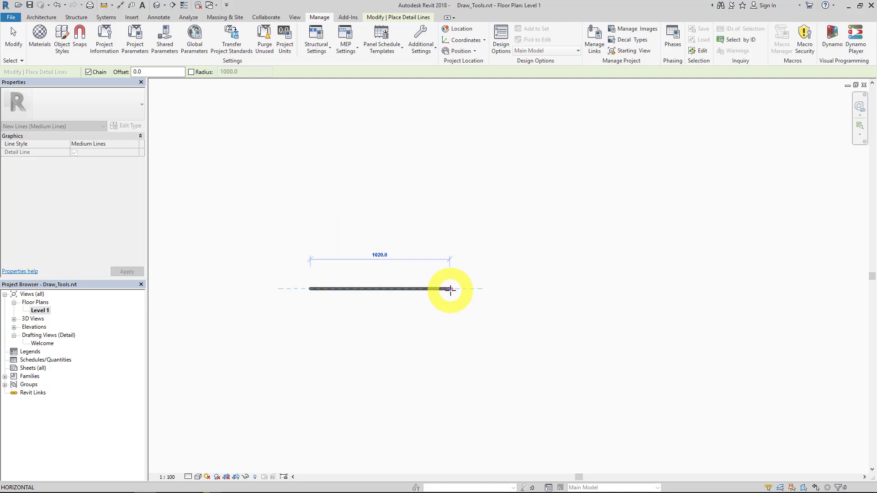
click(447, 289)
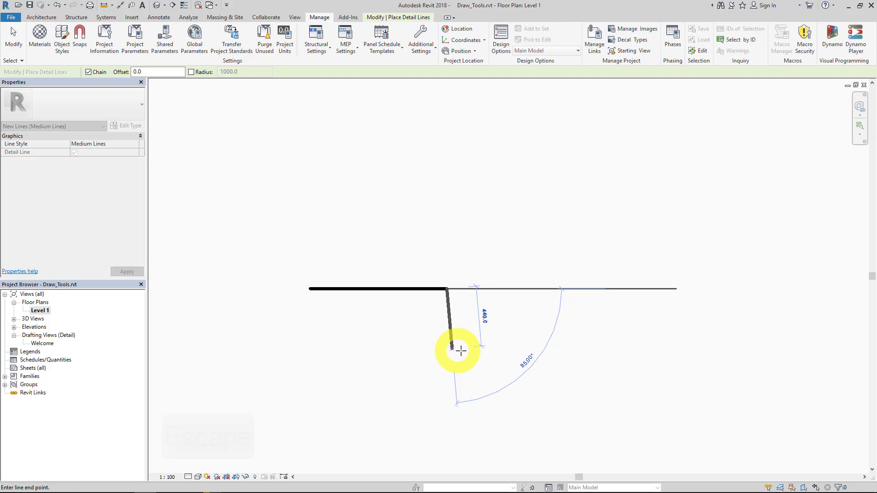
key(Escape)
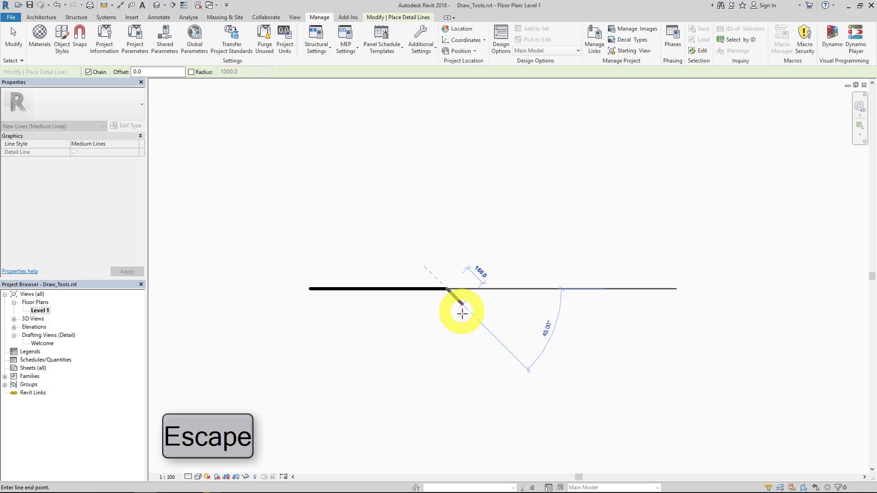
key(Escape)
- Turn off chained drawing and draw a 100 mm detail line at 17° below the start of the horizontal line
scroll(410, 303, down, 4)
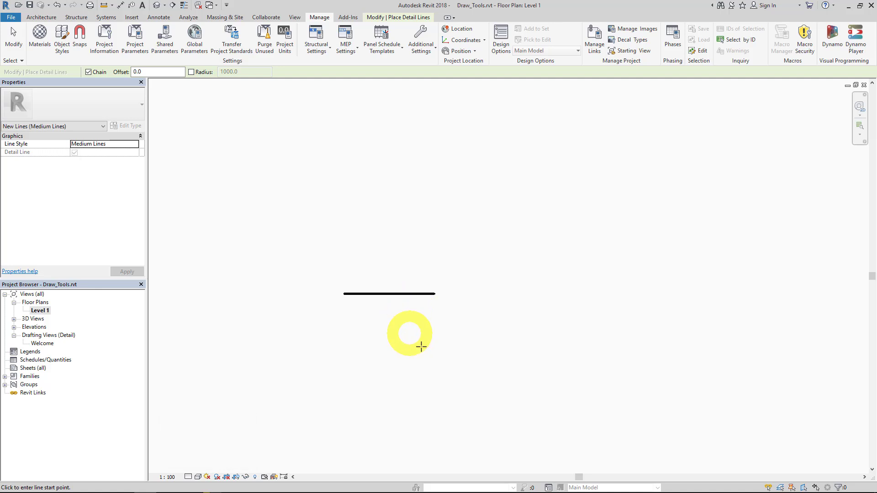
scroll(465, 350, up, 1)
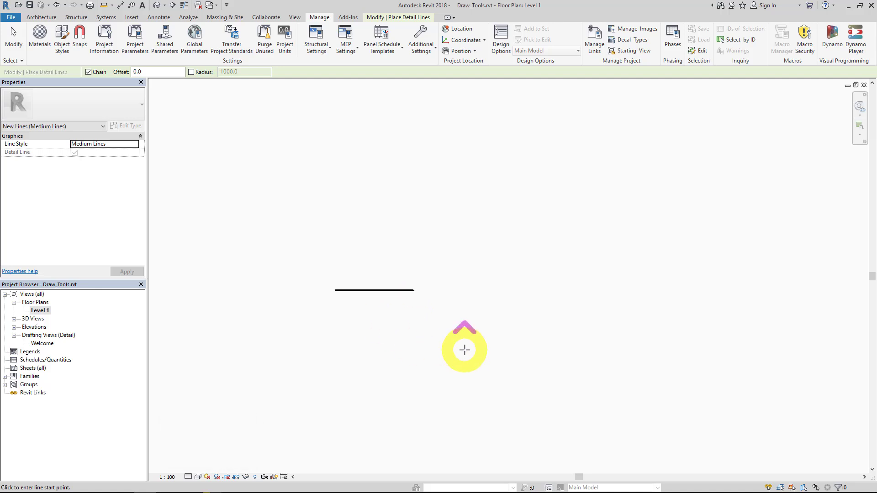
click(88, 72)
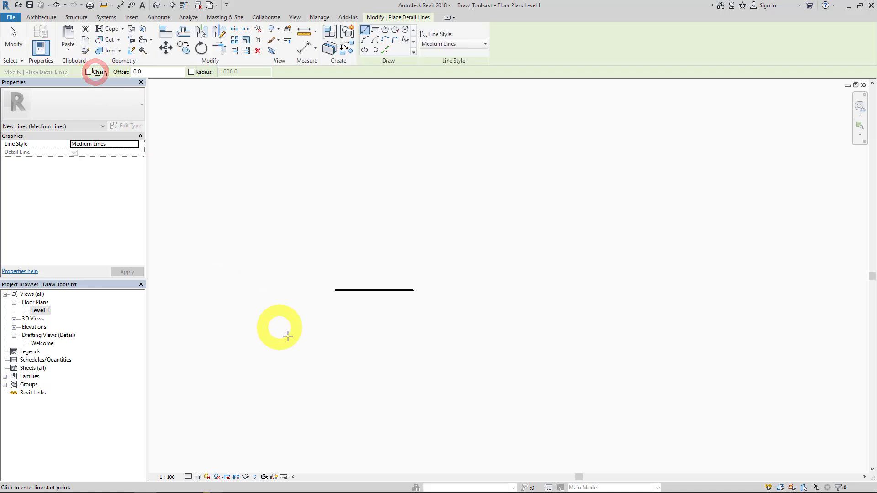
click(335, 369)
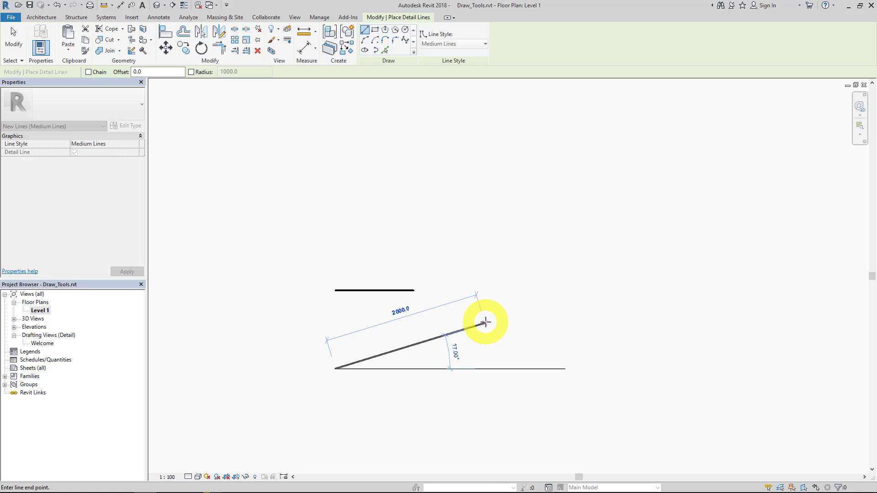
text(1)
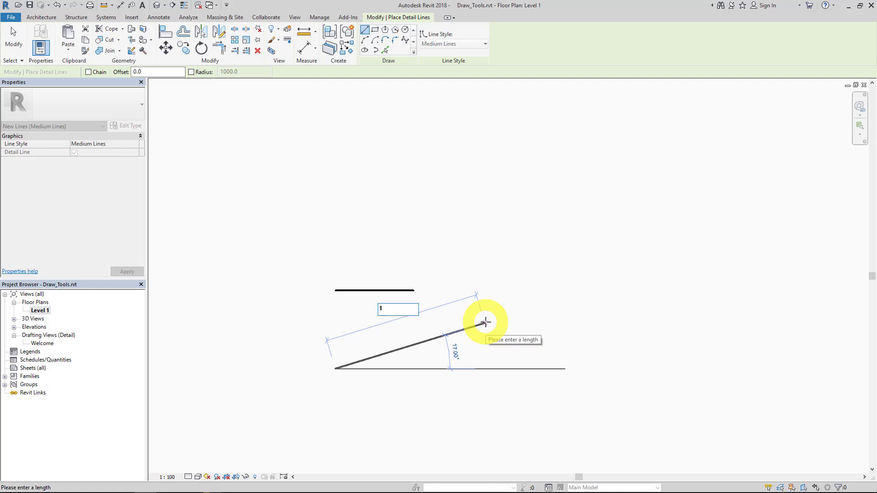
text(00)
key(Return)
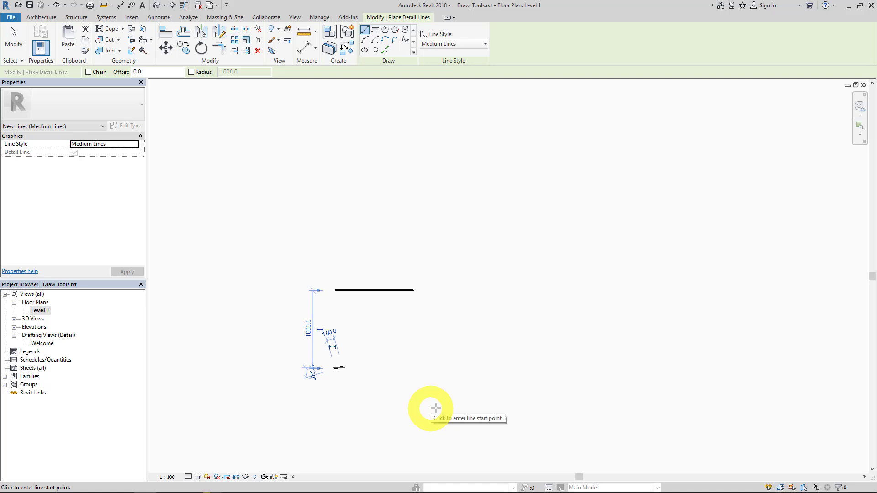
- Draw a horizontal detail line beside the short sloped line, entering its length in metres as 1m
middle_drag(515, 393, 448, 367)
scroll(415, 343, down, 1)
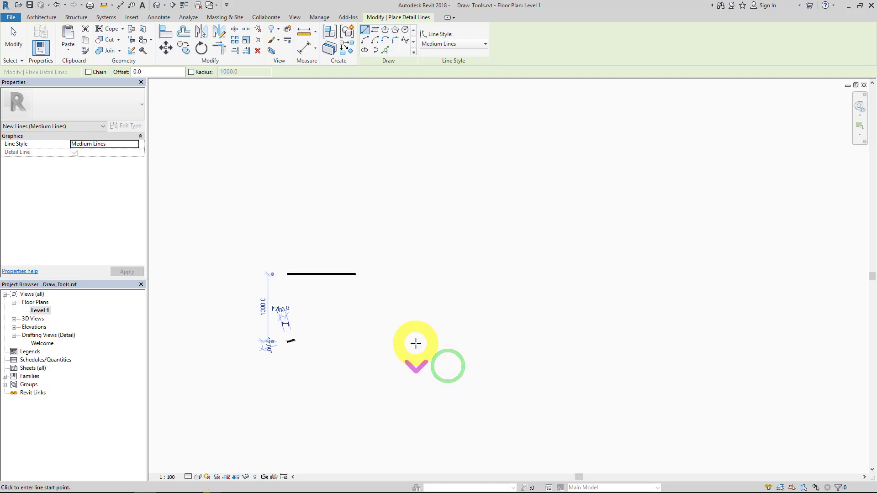
click(382, 346)
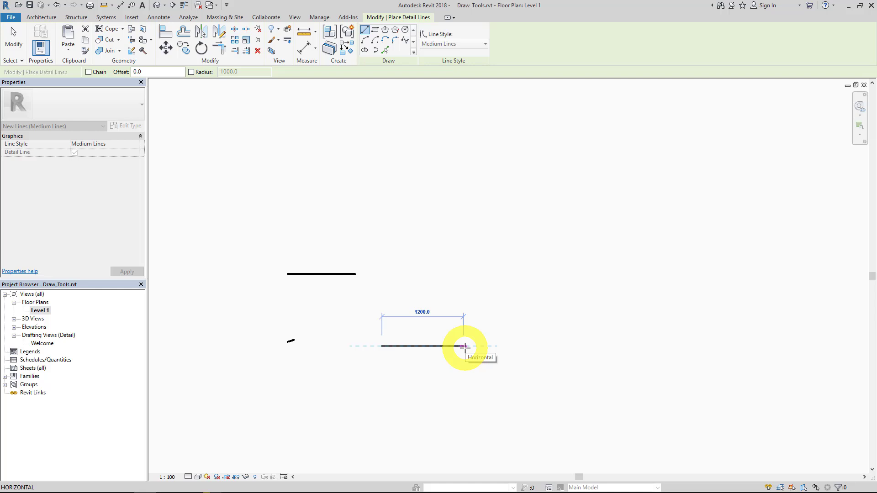
text(1)
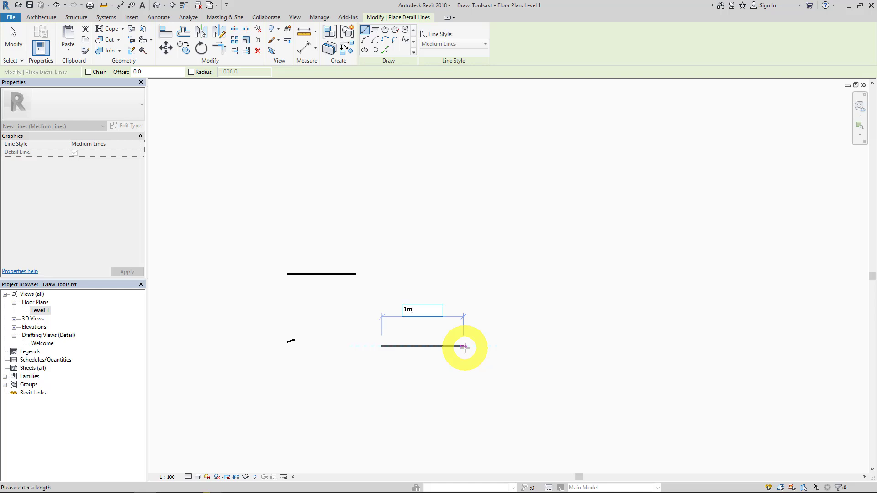
text(m)
key(Return)
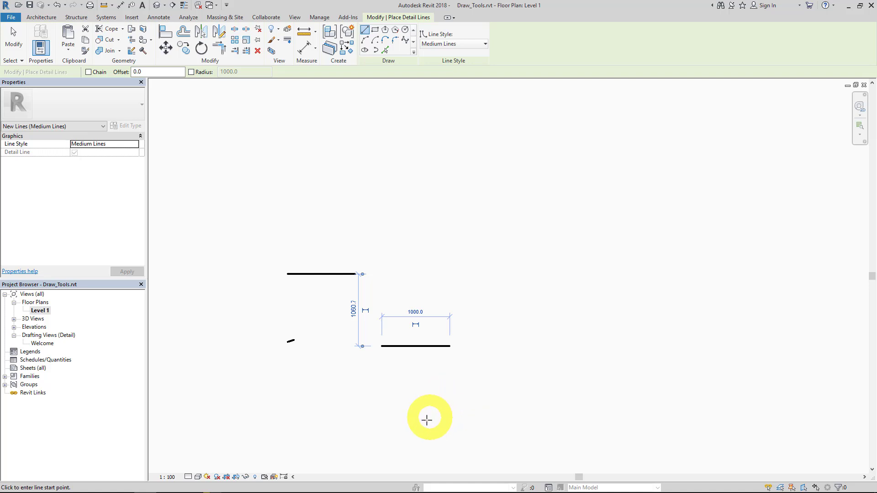
- Draw a second horizontal detail line below the 1m line, aligned with its start, entering the length as 100cm
middle_drag(419, 424, 405, 342)
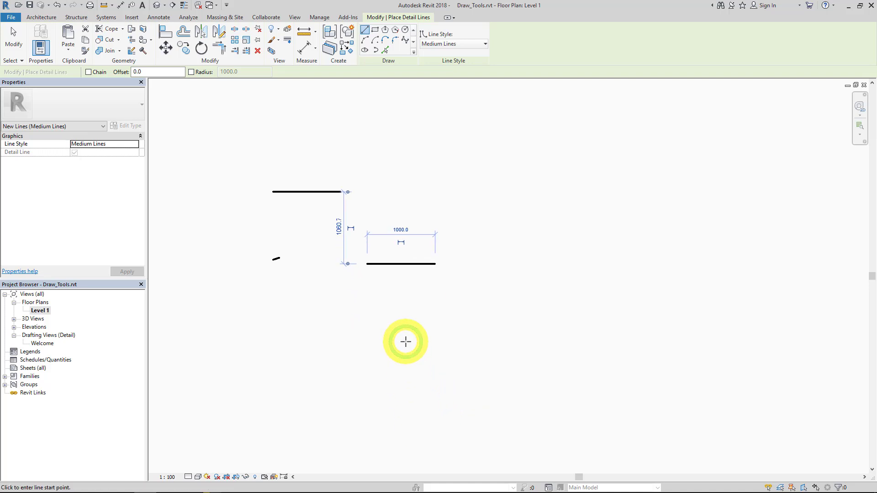
click(367, 324)
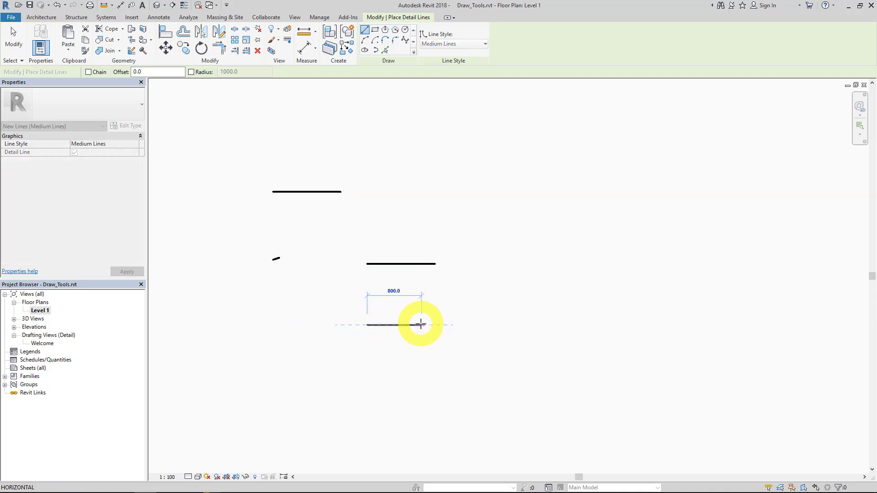
text(100cm)
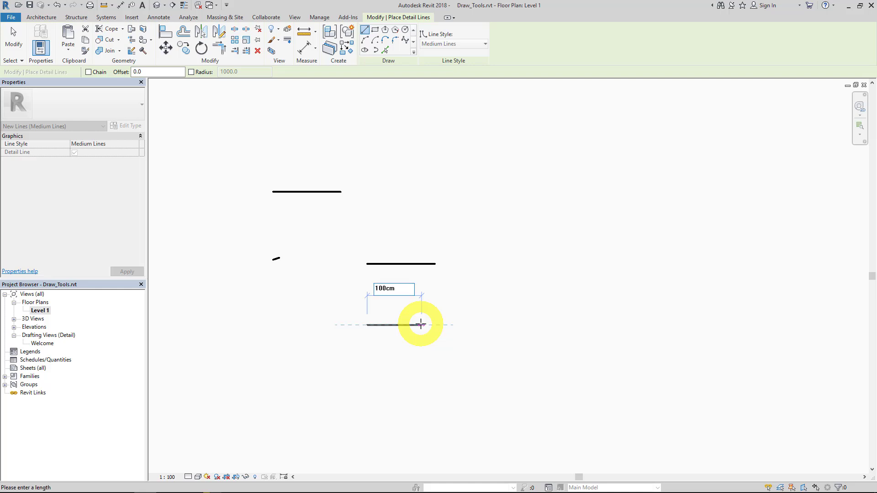
key(Return)
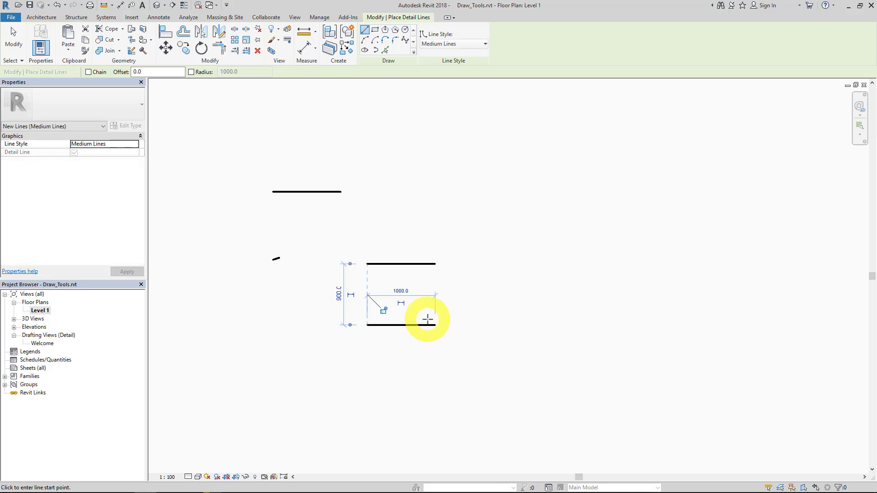
- Draw a third horizontal detail line below the 100cm line, aligned with its start, with a length of 4 feet
click(365, 387)
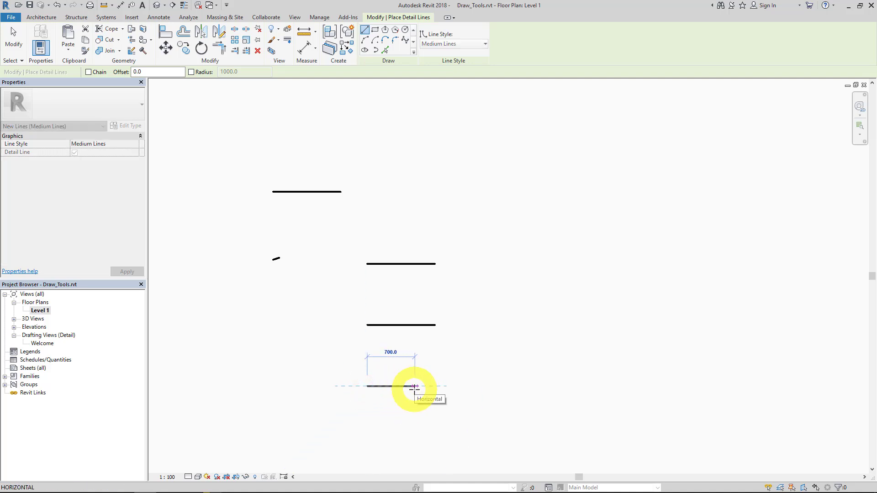
text(4)
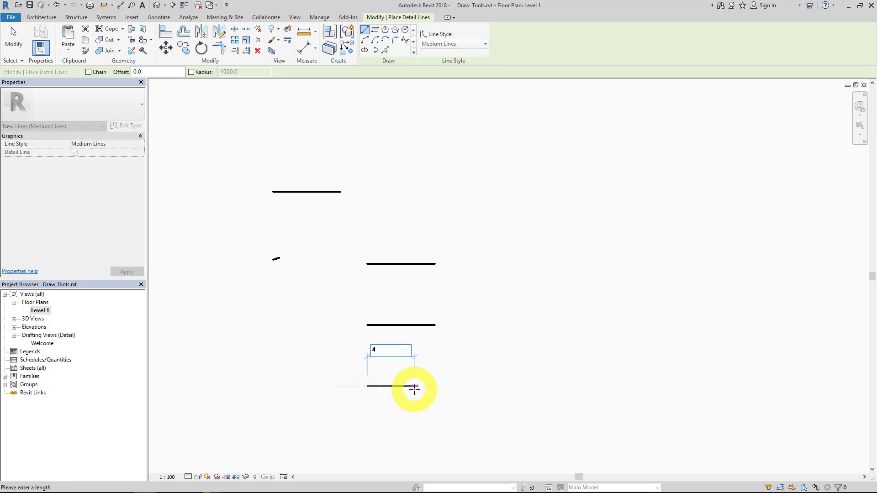
key(Return)
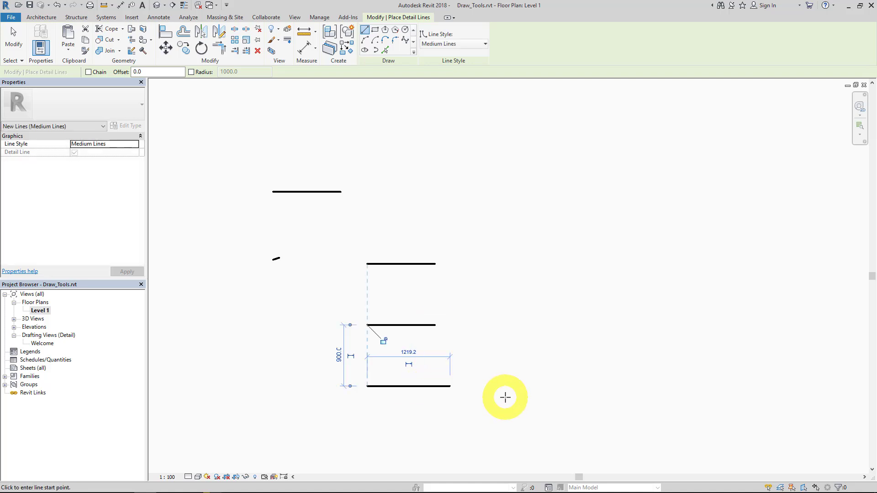
- Draw a short horizontal detail line 4" long beside the stacked lines and end the Detail Line command
click(498, 333)
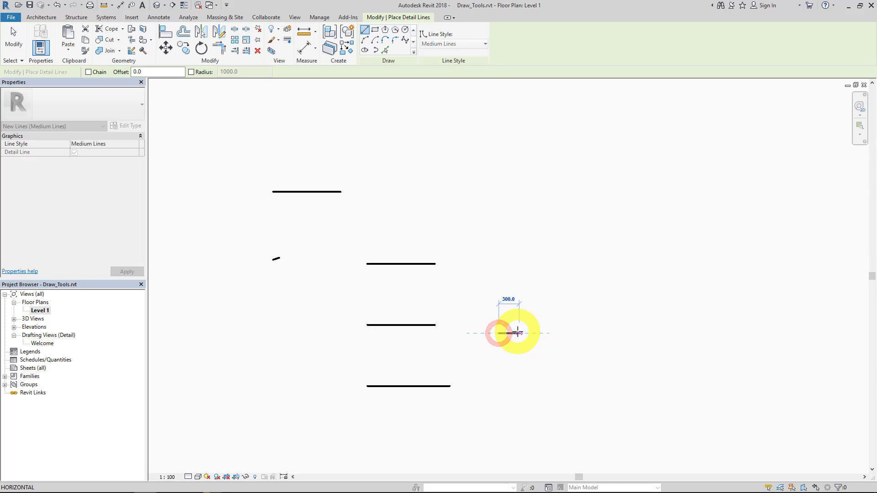
text(4)
key(shift)
text(")
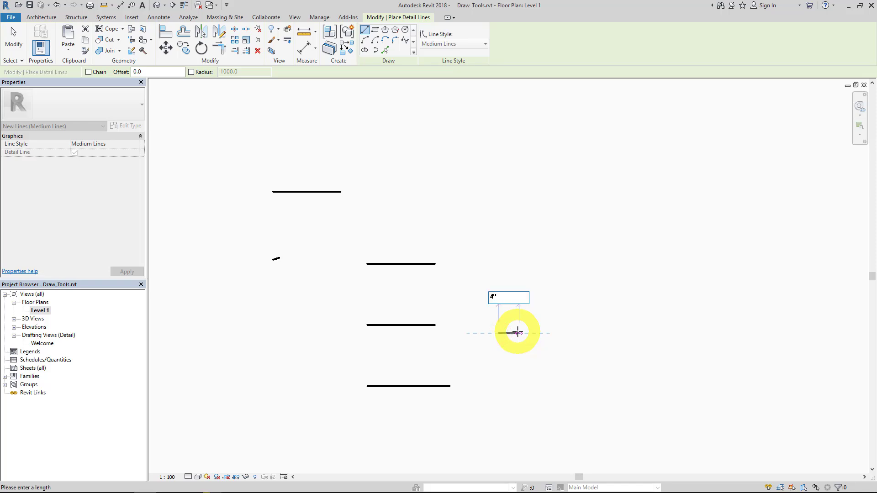
key(Return)
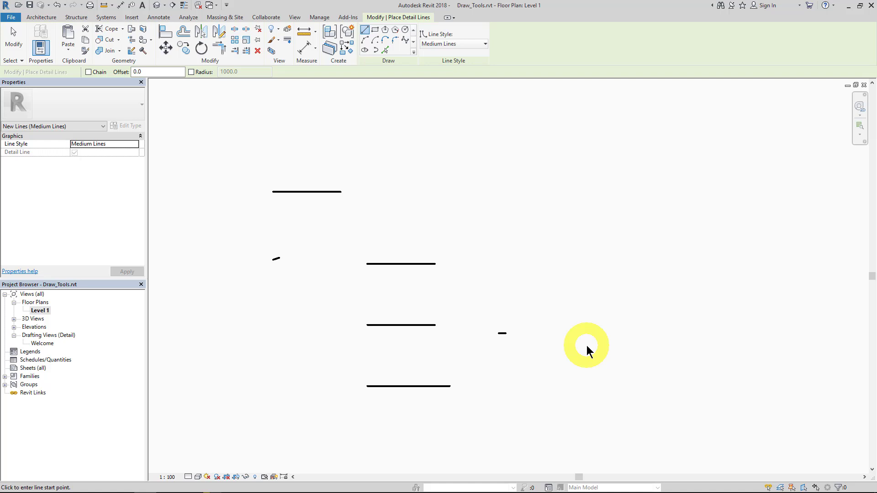
key(Escape)
key(Escape)
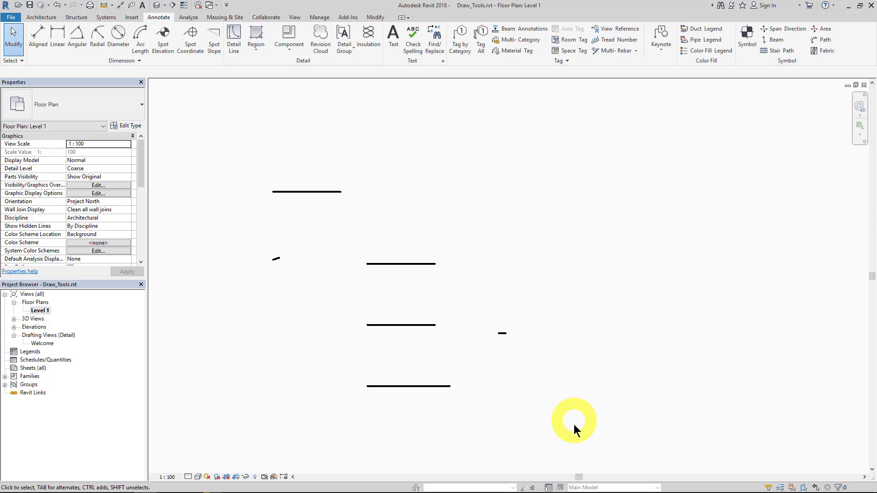
- Delete all the detail lines from the Level 1 plan and fit the whole plan in view
mouse_move(573, 428)
mouse_down()
mouse_move(319, 197)
mouse_move(204, 142)
mouse_up()
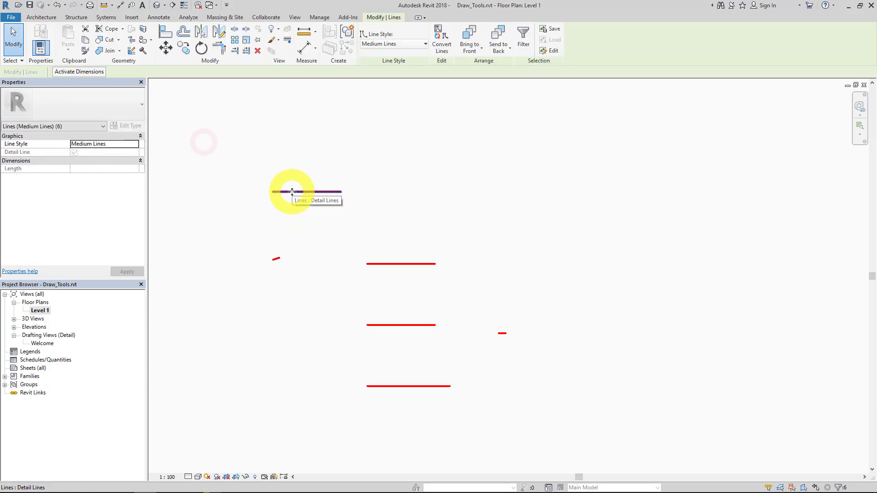
key(Delete)
middle_click(292, 192)
middle_click(293, 192)
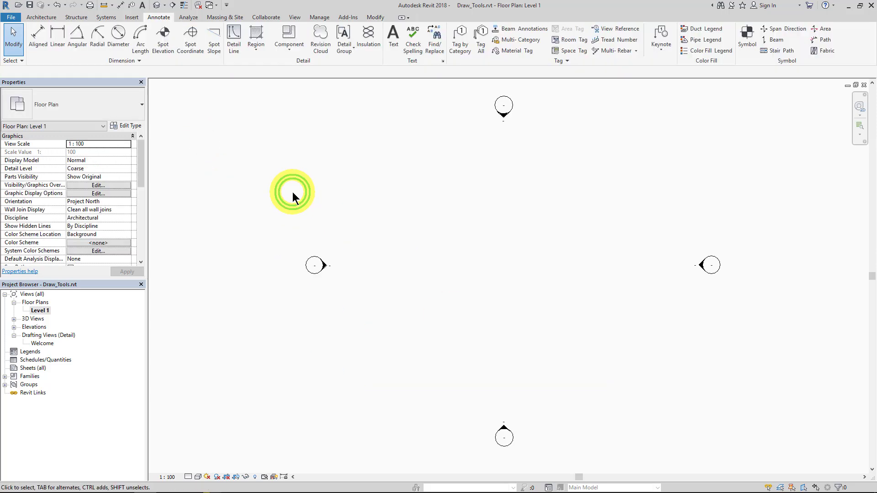
- Replace the length dimension snap increments with 130; 250; 380; 510; 640 in the snap settings
click(318, 17)
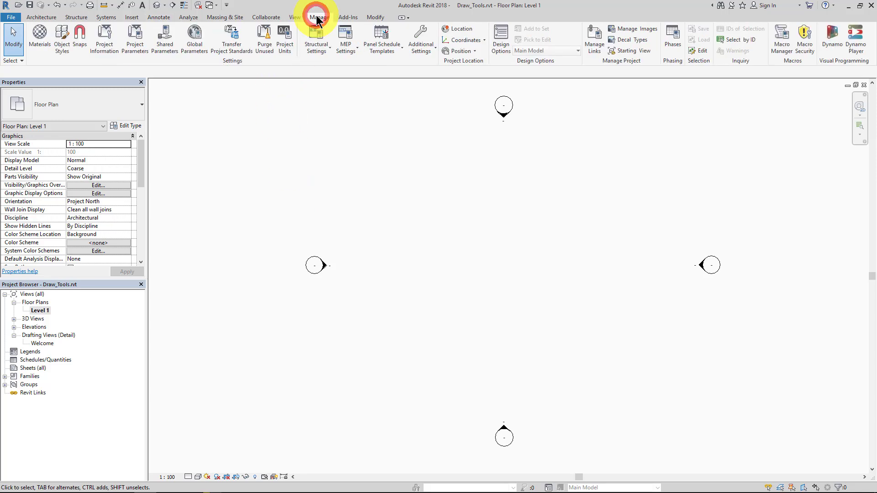
click(80, 34)
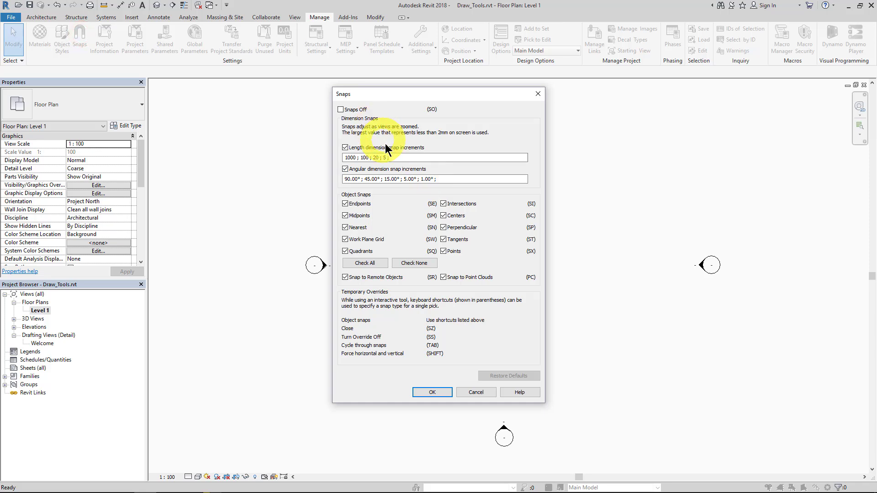
click(409, 158)
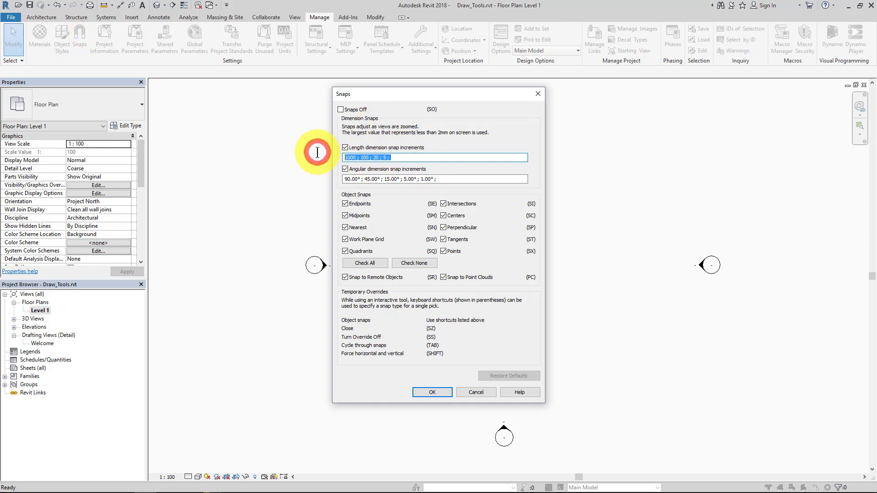
text(130;)
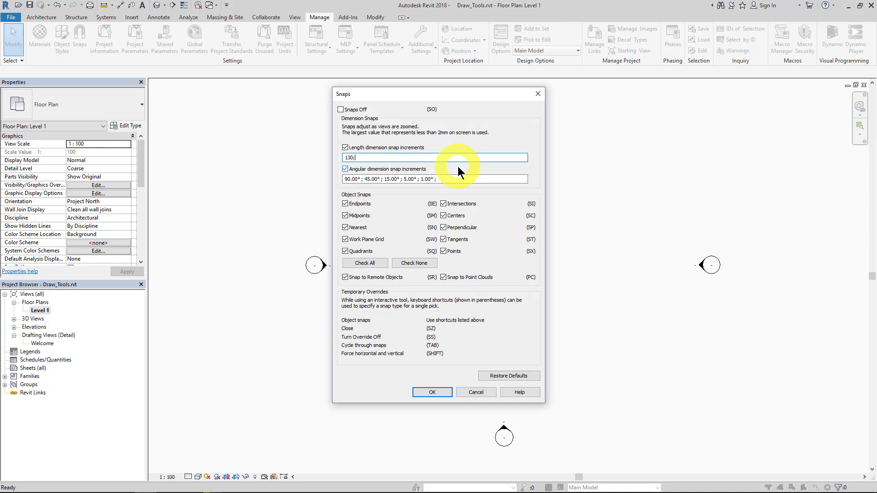
text(250;380;510;640)
click(437, 393)
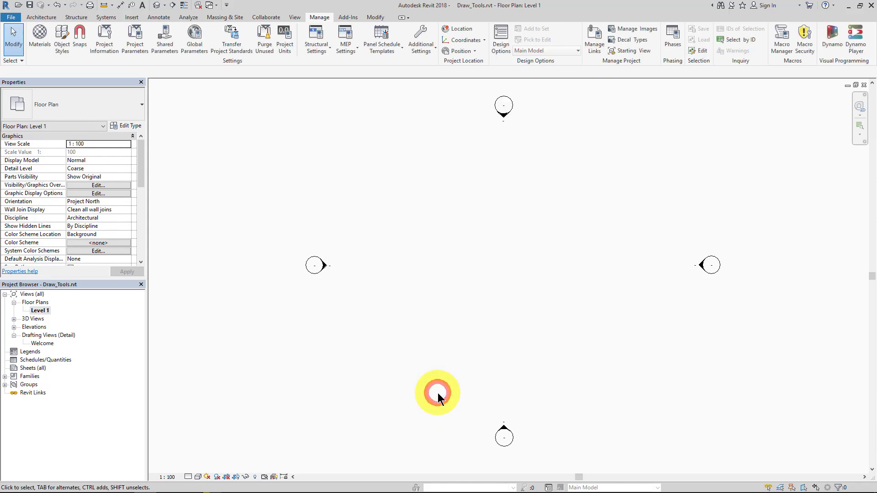
- Add 770 to the length dimension snap increments and apply the snap settings
click(83, 39)
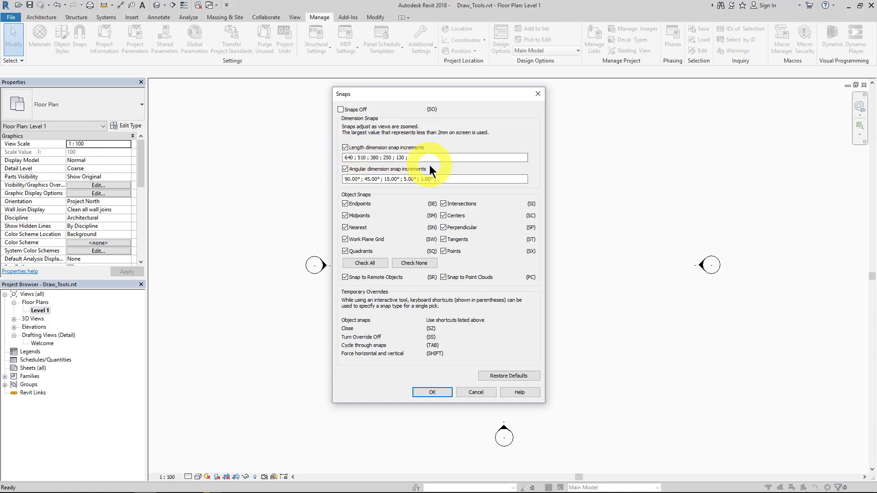
click(416, 157)
text(770;)
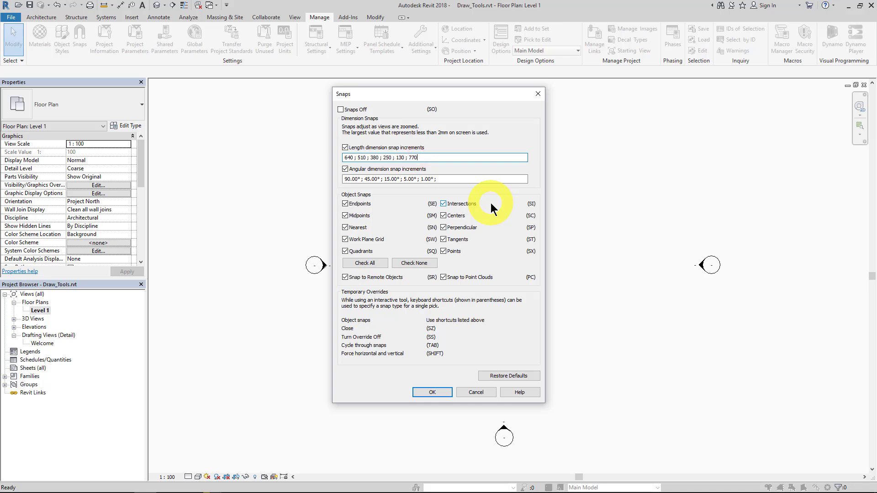
click(437, 391)
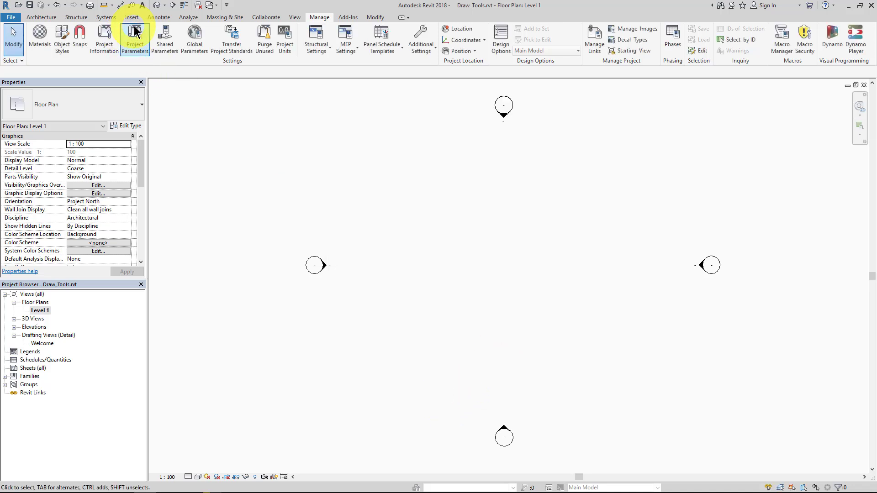
- Draw one horizontal Exterior - Brick on Mtl. Stud wall between the elevation markers using the length snaps, and end the Wall command
click(42, 17)
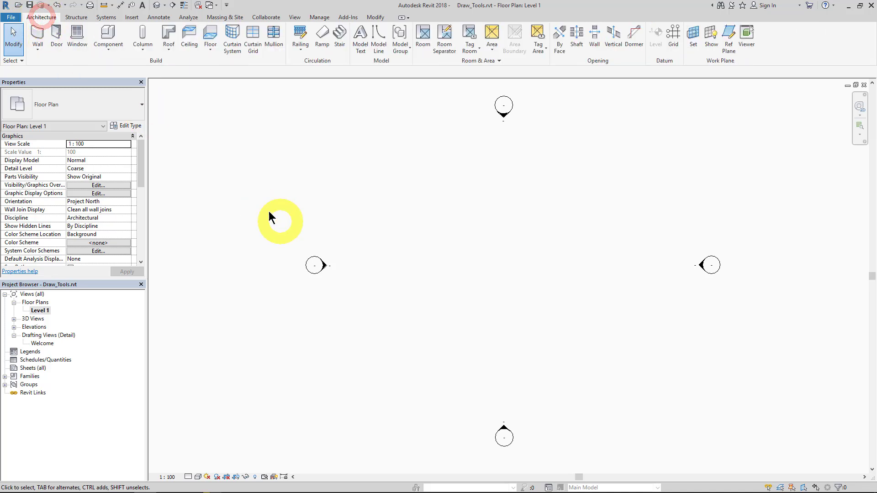
click(38, 36)
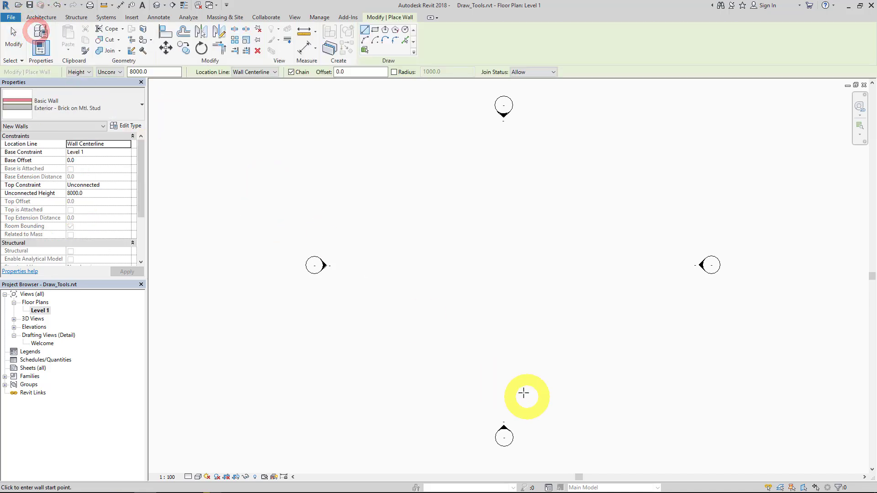
click(399, 262)
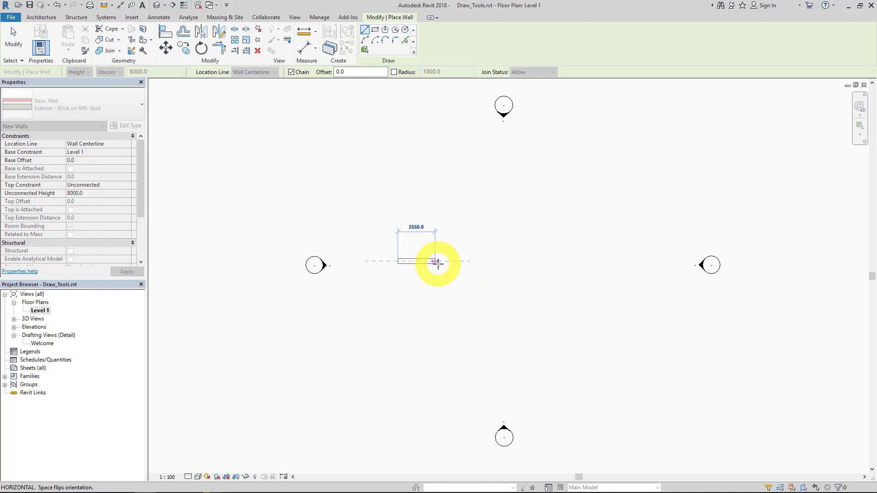
scroll(414, 261, up, 5)
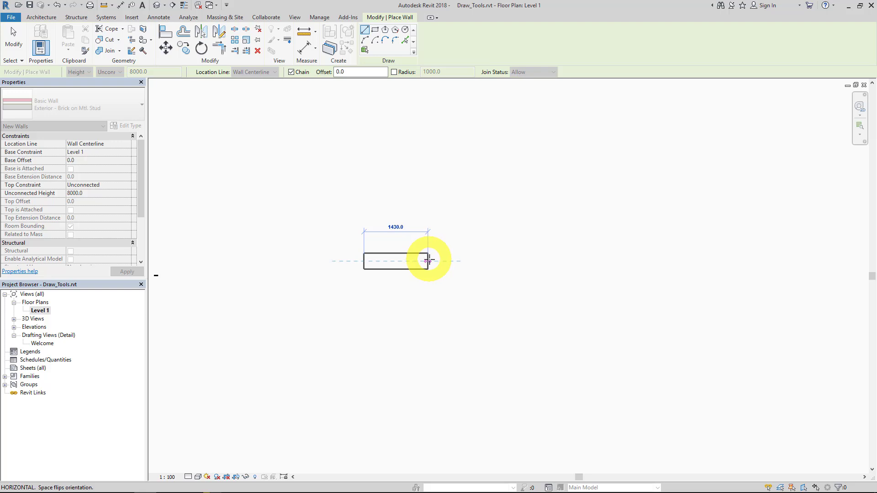
click(467, 261)
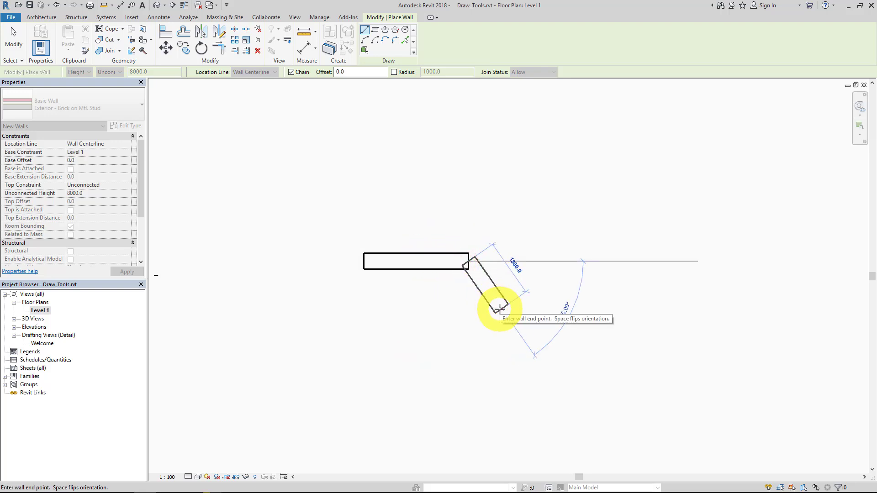
key(Escape)
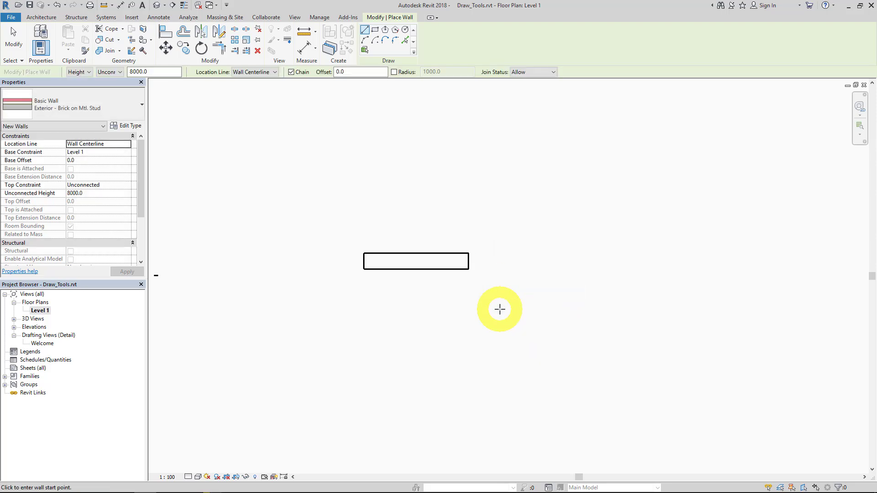
key(Escape)
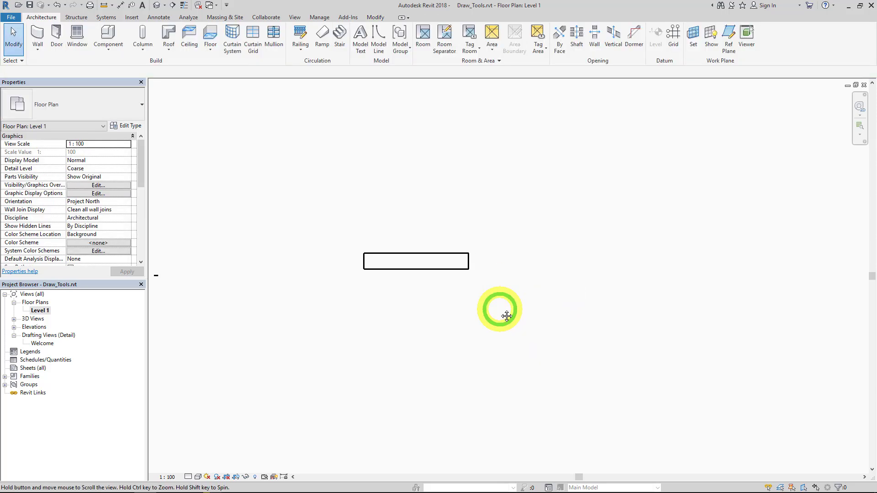